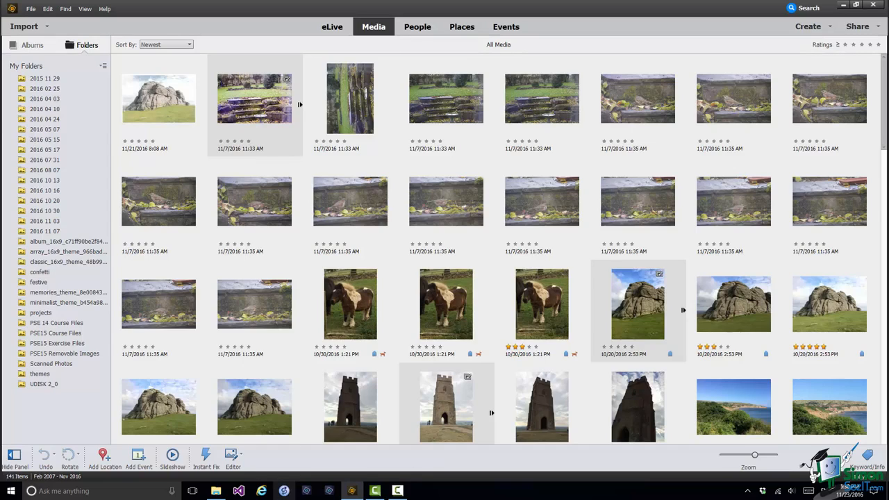
- Select the run of photos from the first 10/30/2016 pony photo through the second 4/24/2016 3:11 PM close-up of sheep
click(352, 296)
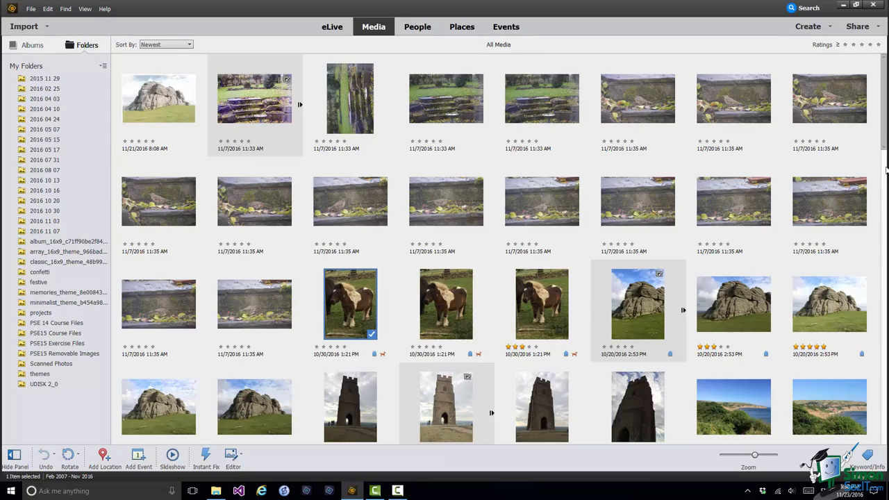
drag(885, 149, 887, 333)
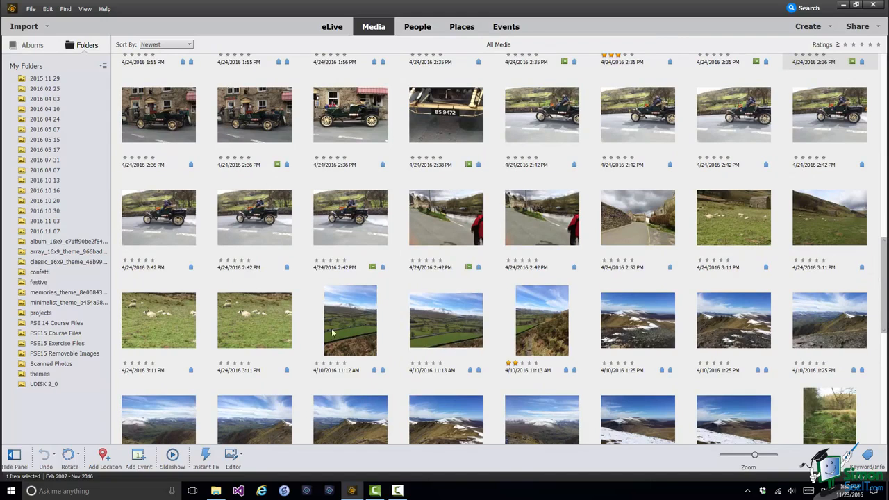
shift+click(246, 324)
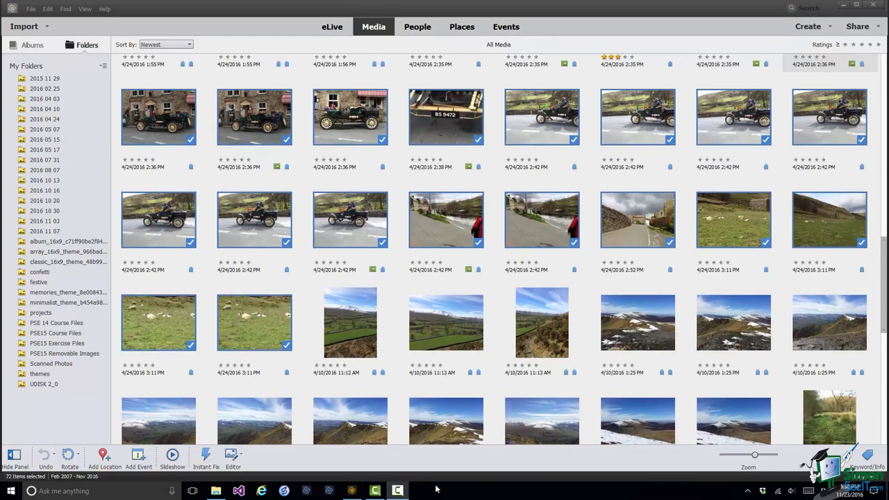
- Create photo prints from the selected photos as a contact sheet
click(831, 26)
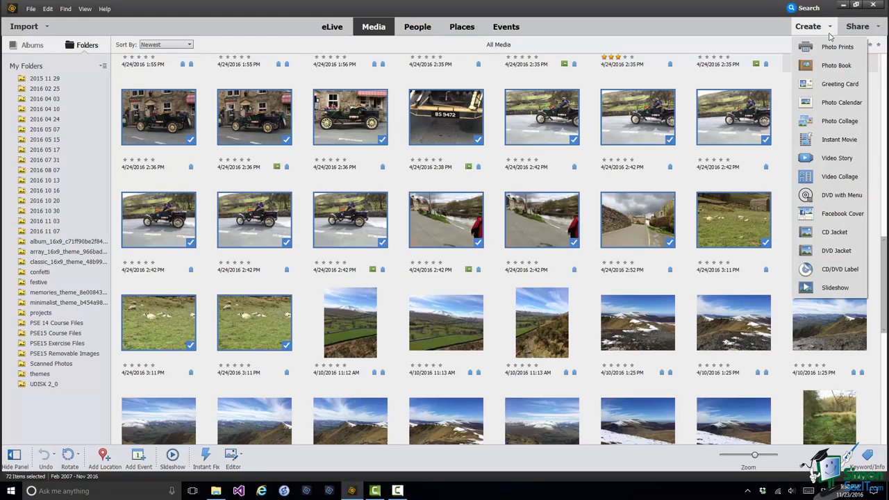
click(828, 46)
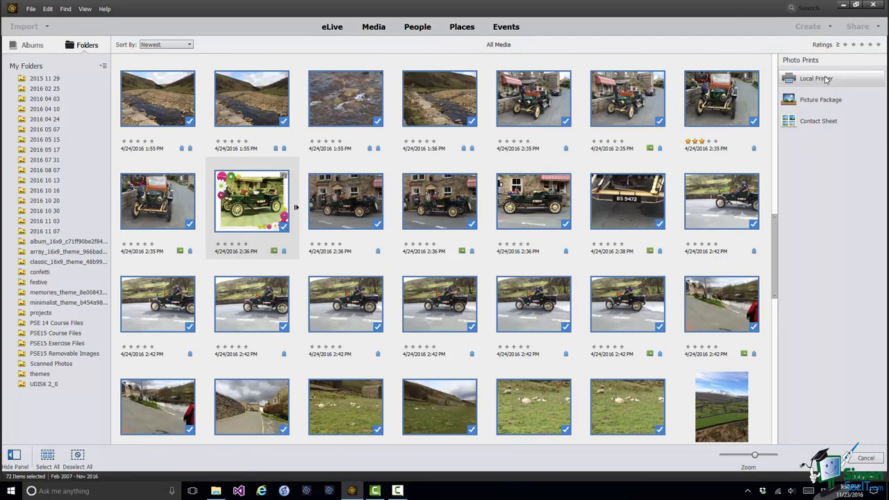
click(813, 128)
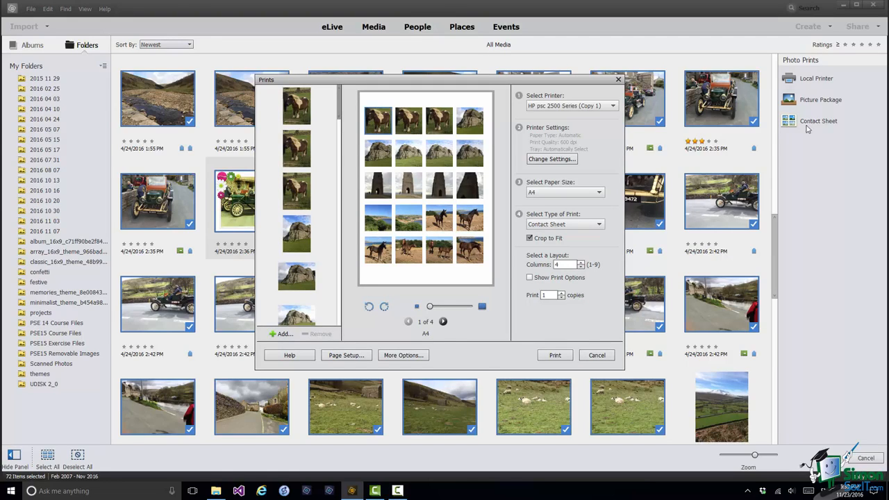
- Look through the contact sheet preview to its last page and view the options for adding media without adding any
click(443, 321)
click(443, 322)
click(443, 321)
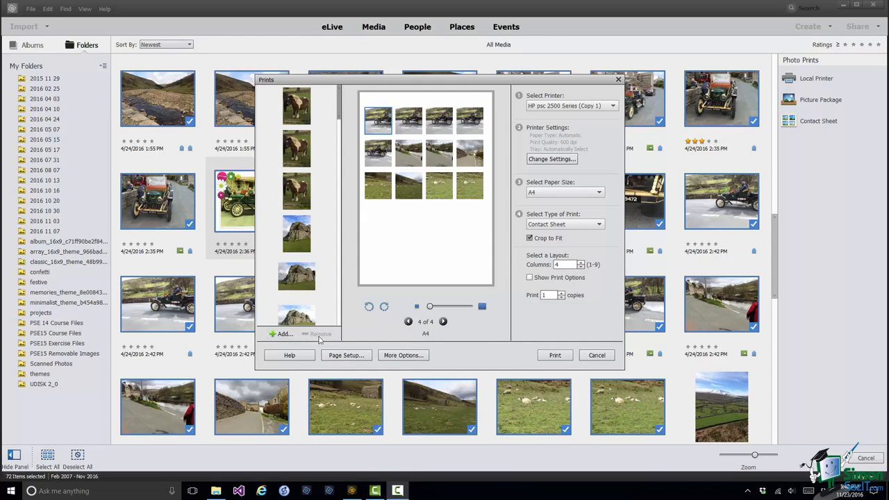
click(283, 335)
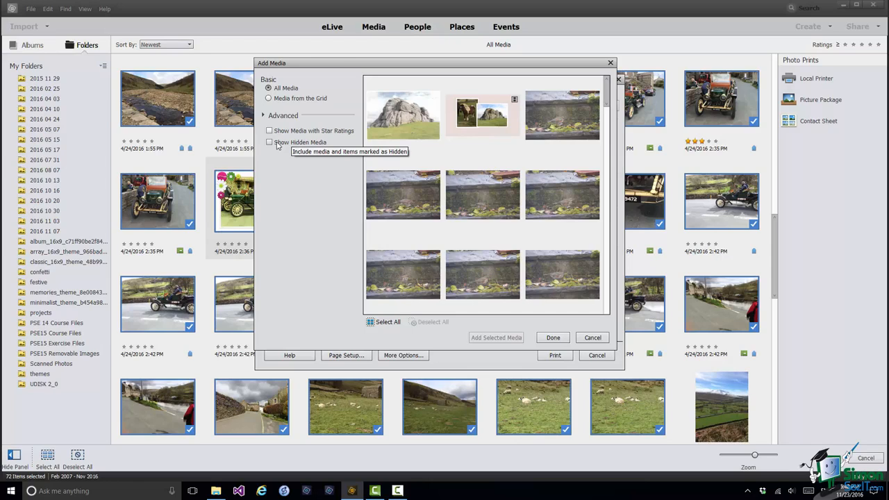
click(592, 338)
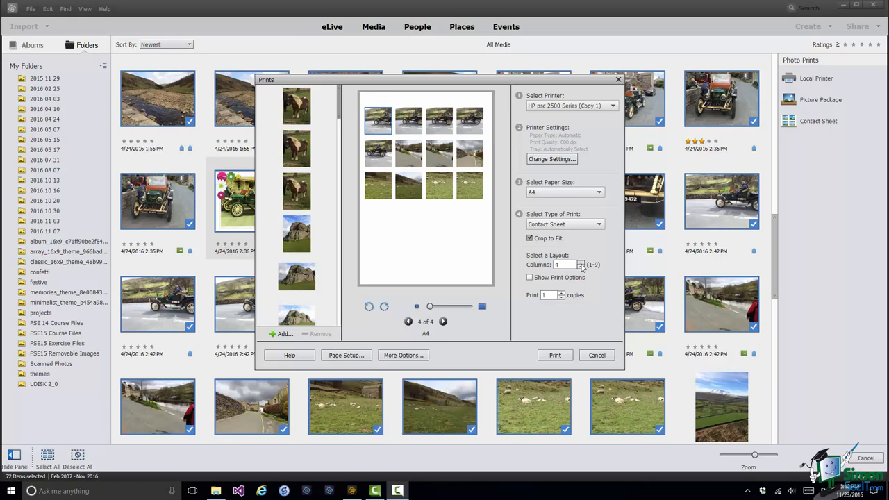
- Set the contact sheet layout to 8 columns
click(581, 263)
click(580, 263)
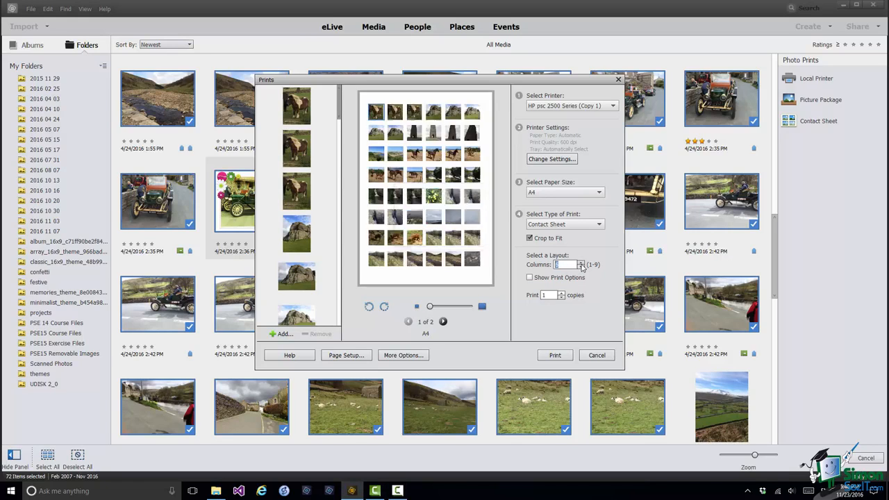
click(581, 262)
click(580, 262)
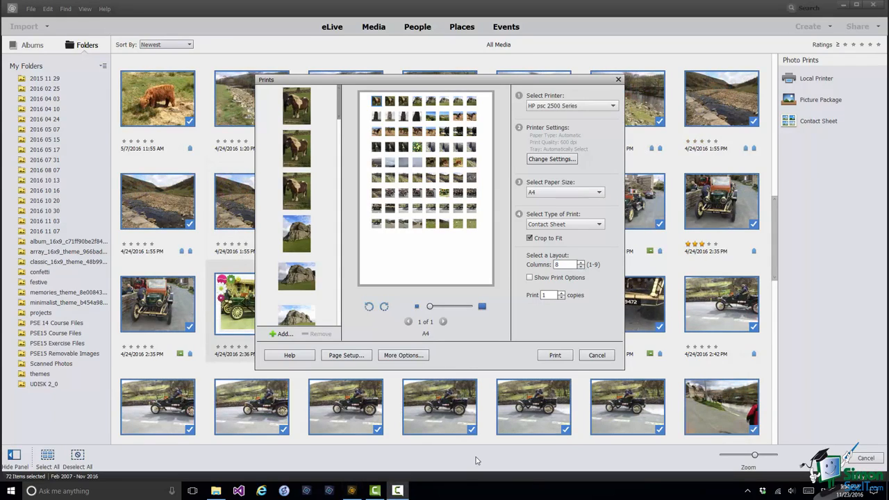
- Change the contact sheet's page orientation to Landscape
click(339, 359)
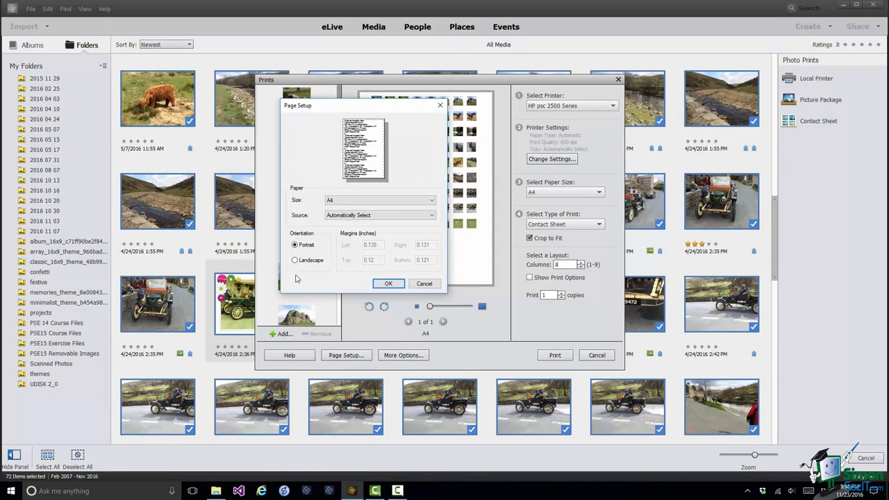
click(295, 260)
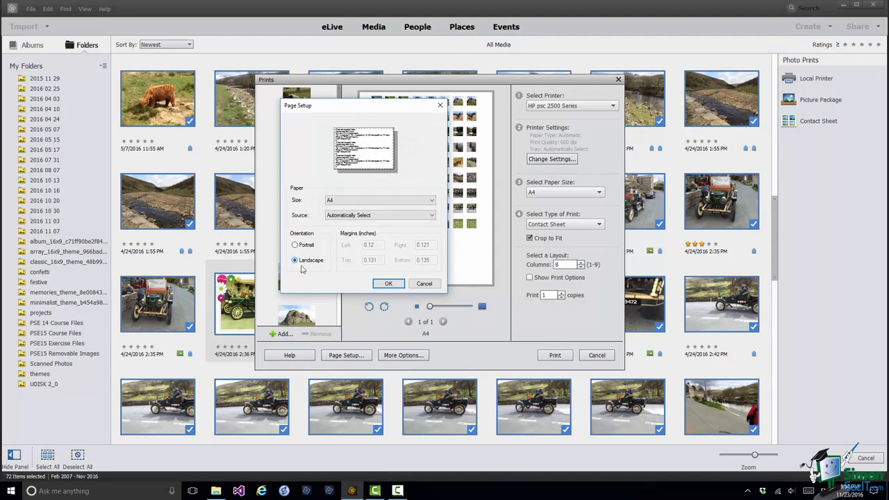
click(388, 284)
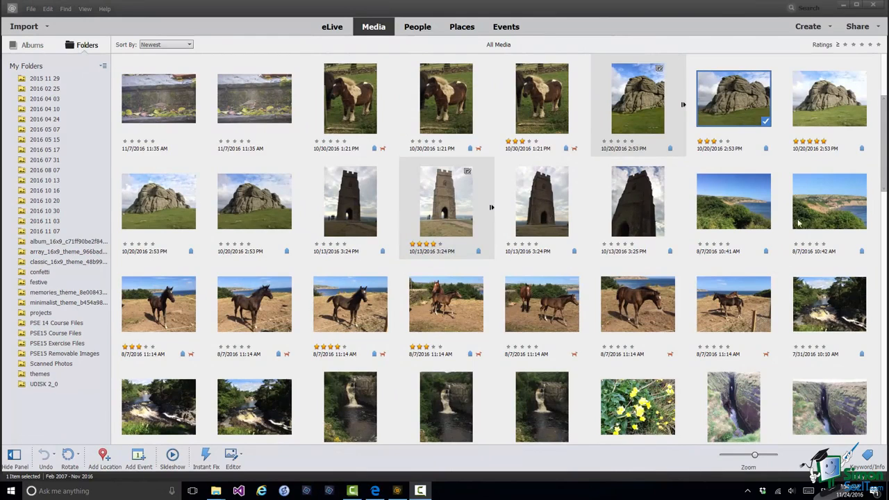
- Create photo prints from the selected three-star rock photo as a picture package
click(830, 28)
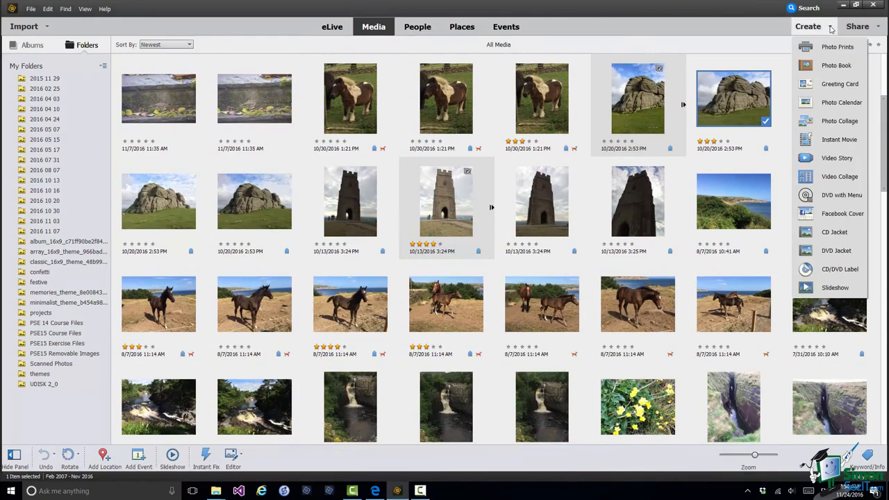
click(831, 47)
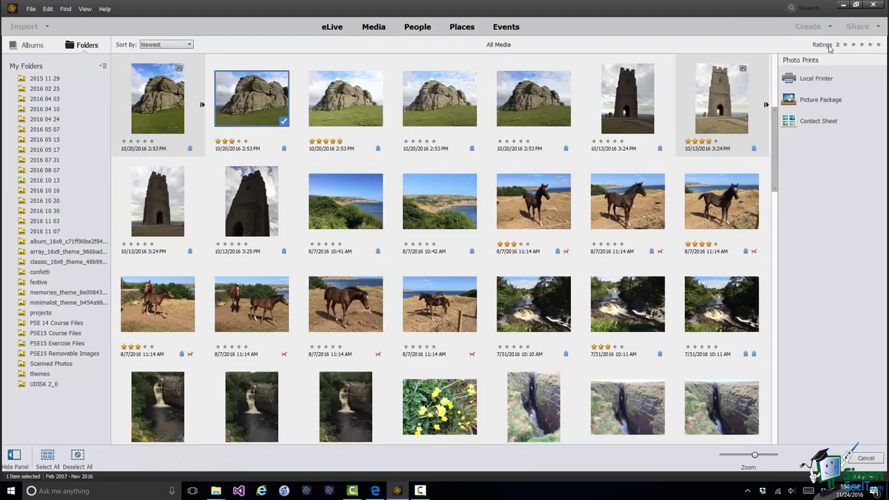
click(809, 101)
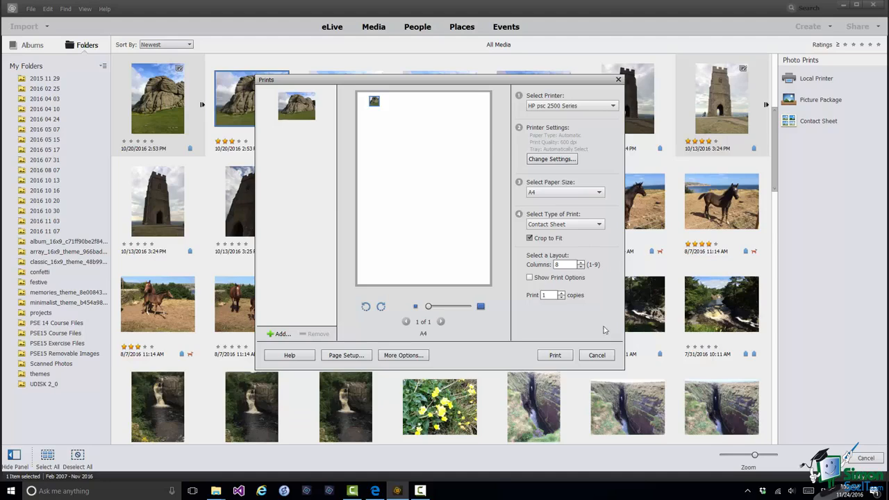
- Set the printer to Microsoft Print to PDF and the type of print to Picture Package
click(614, 107)
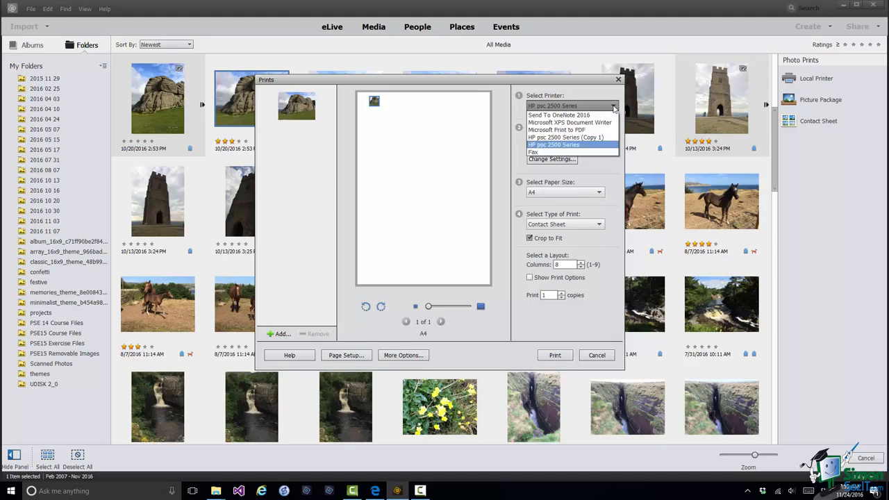
click(581, 130)
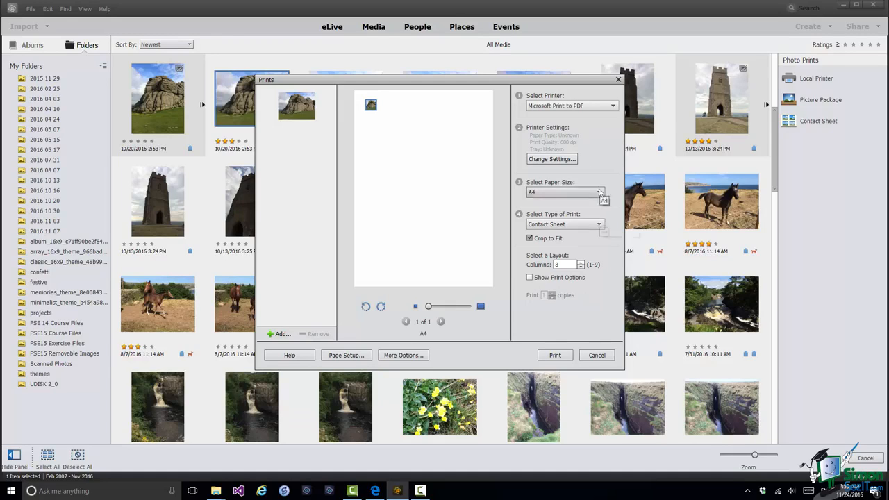
click(593, 224)
click(566, 246)
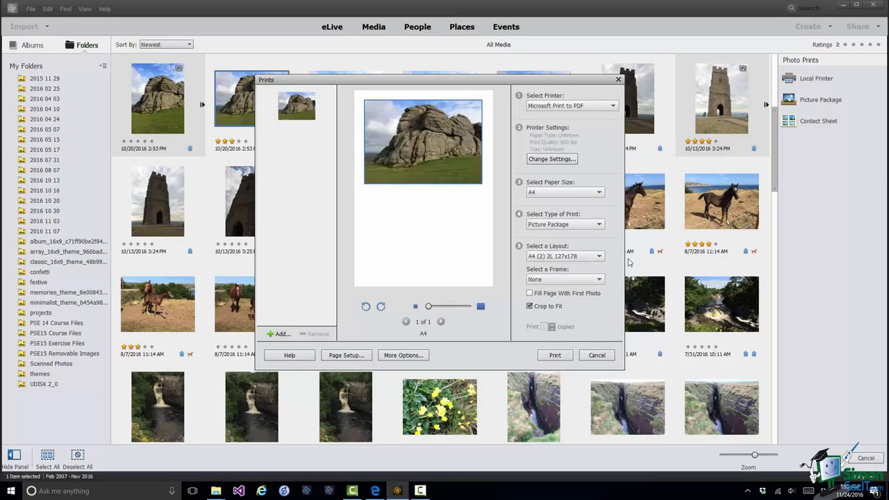
- Apply the A4 (10) 55x91 layout and fill the page with the first photo
click(599, 257)
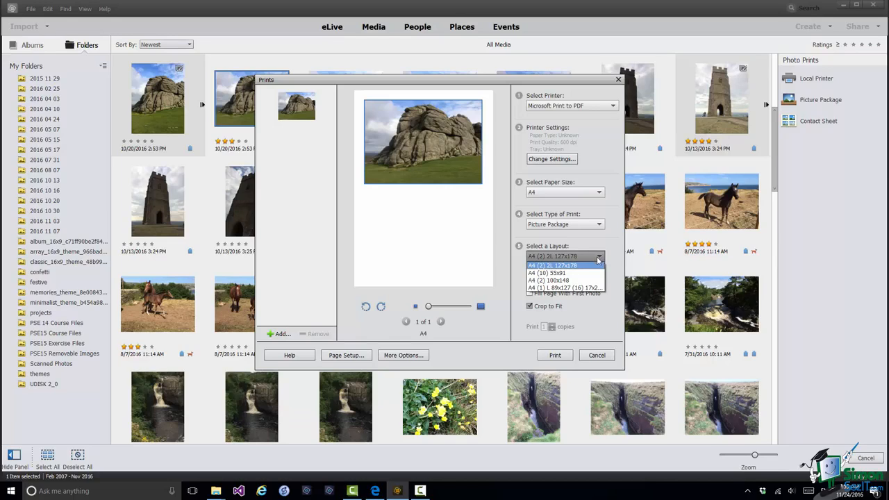
click(586, 273)
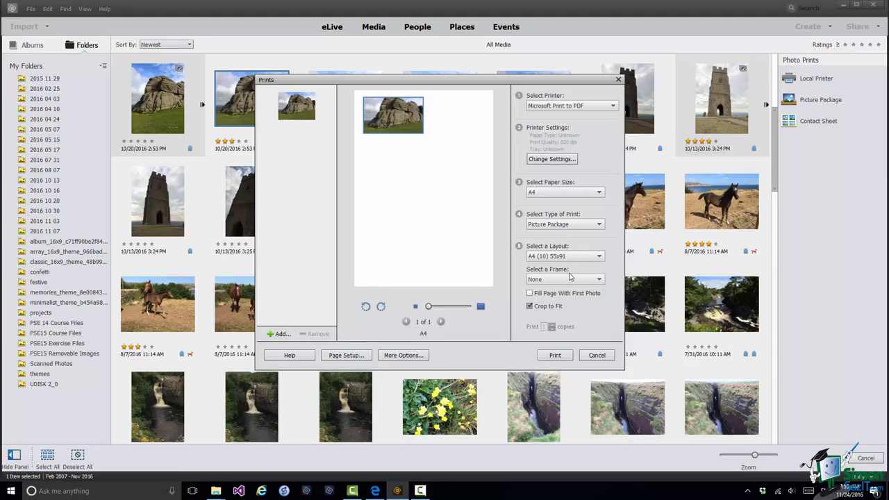
click(530, 294)
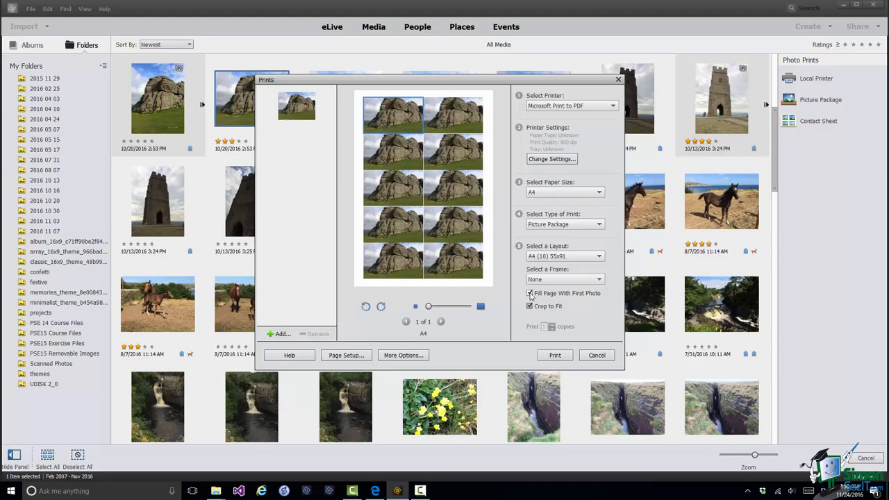
- Set the paper size to Letter and the layout to Letter (1) 5 x 7 (4) 2.5 x 3.5
click(602, 193)
click(541, 205)
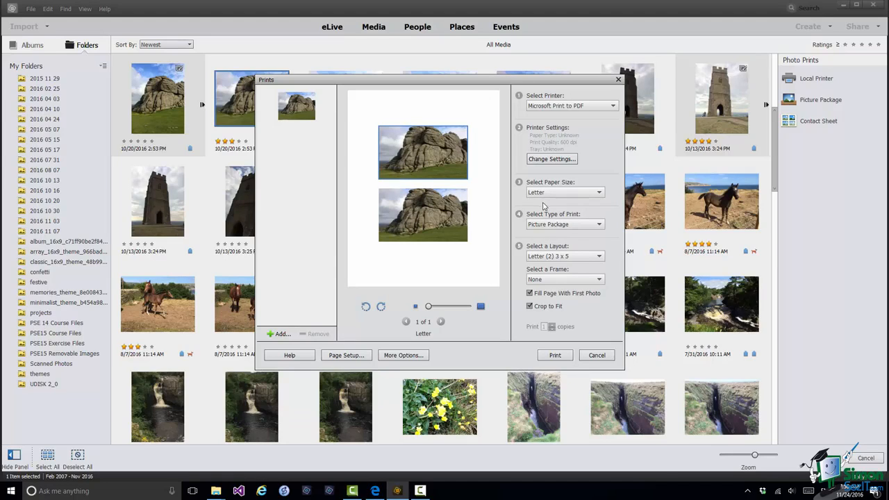
click(601, 257)
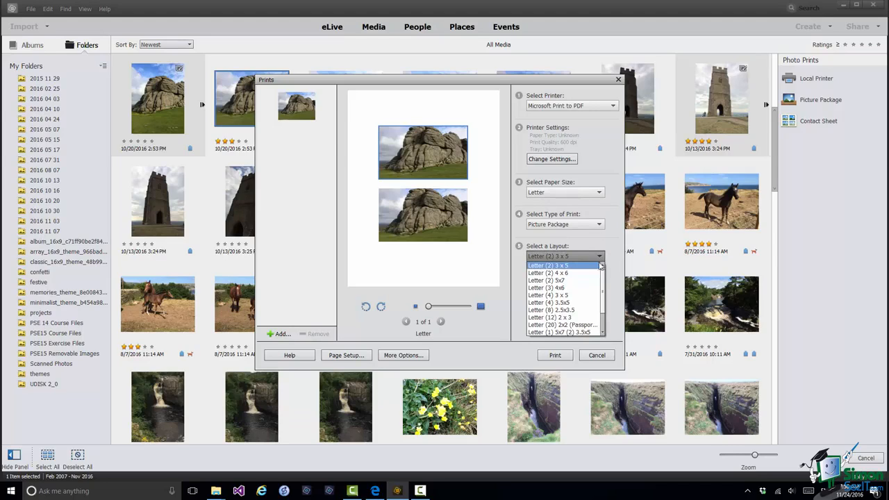
drag(602, 280, 602, 318)
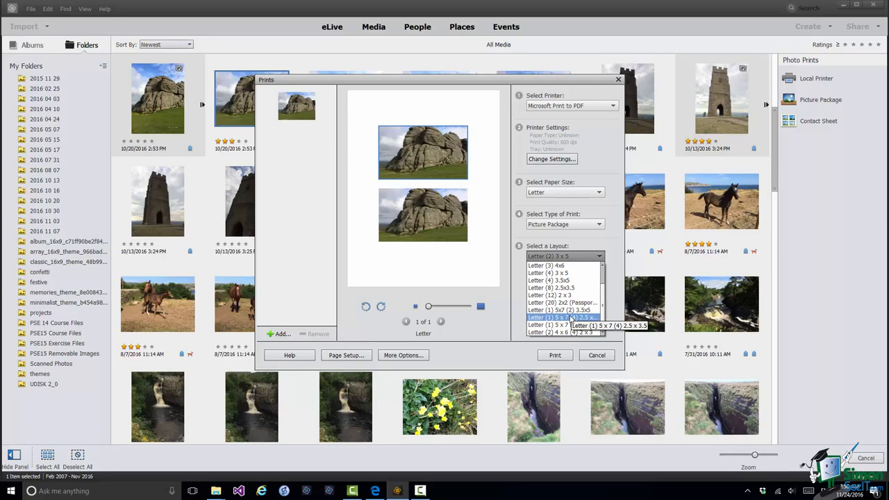
click(571, 318)
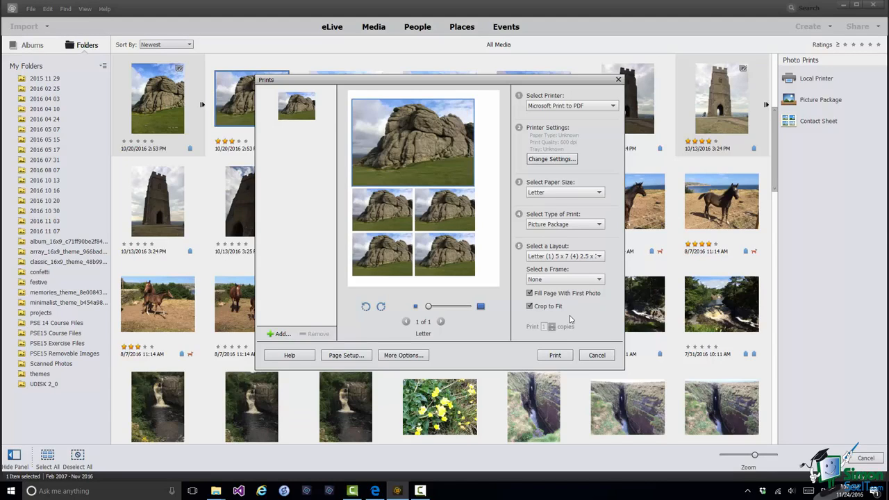
- Apply the Antique Rectangle 2 frame to the photos in the picture package
click(599, 280)
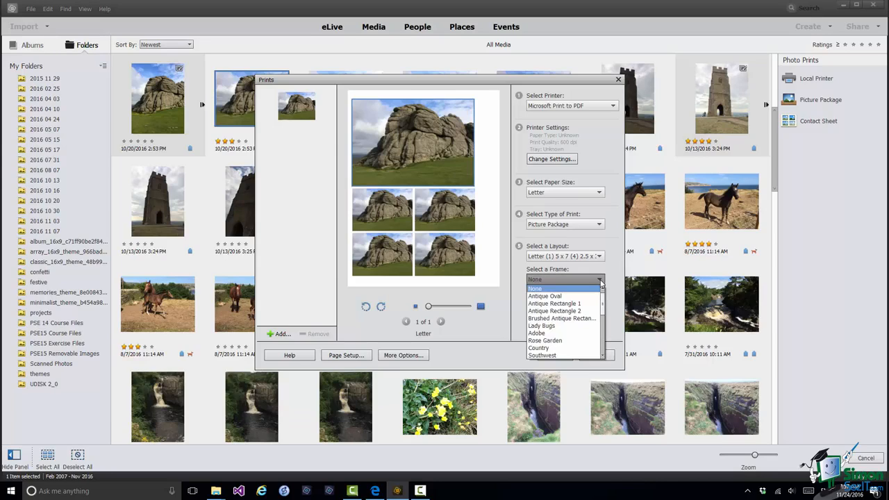
click(565, 312)
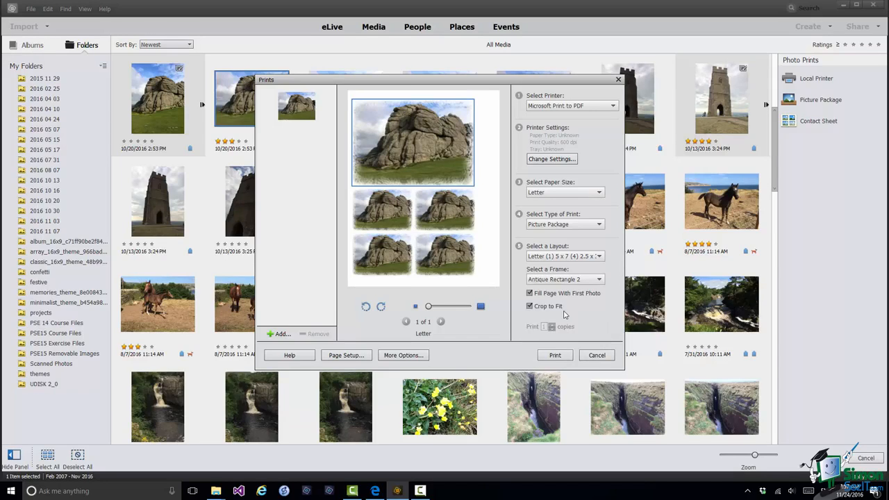